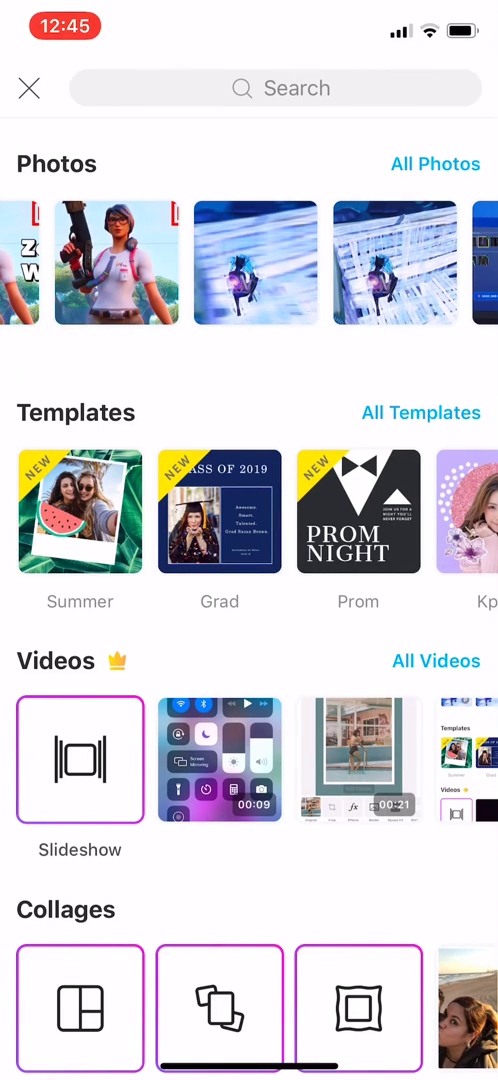
Step: Apply full-strength motion blur (Distance 100, Fade 0) to the Fortnite screenshot
click(255, 263)
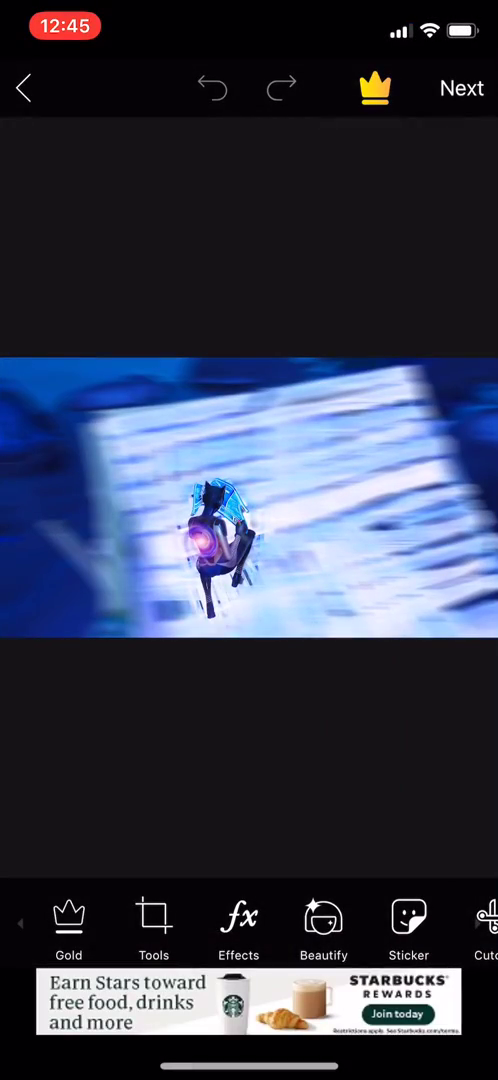
click(24, 88)
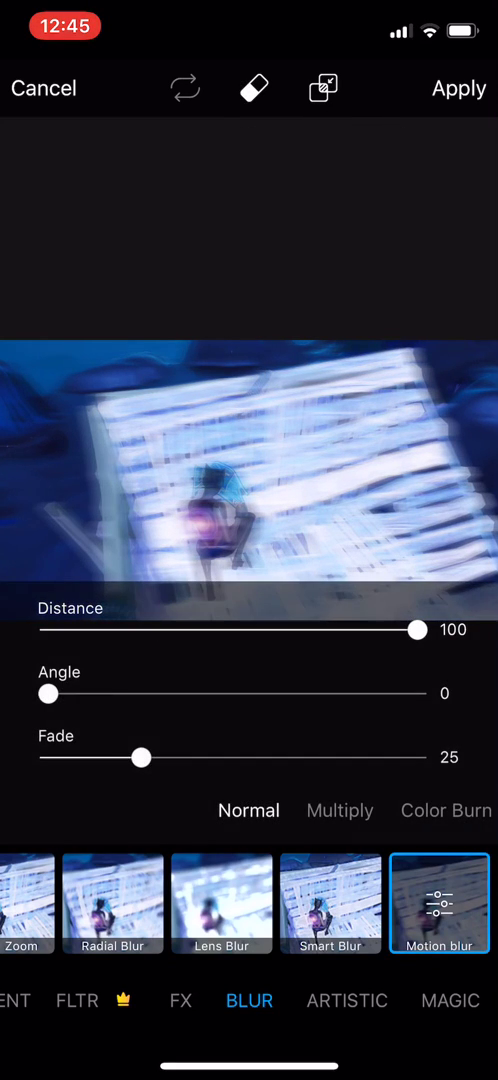
drag(140, 757, 48, 757)
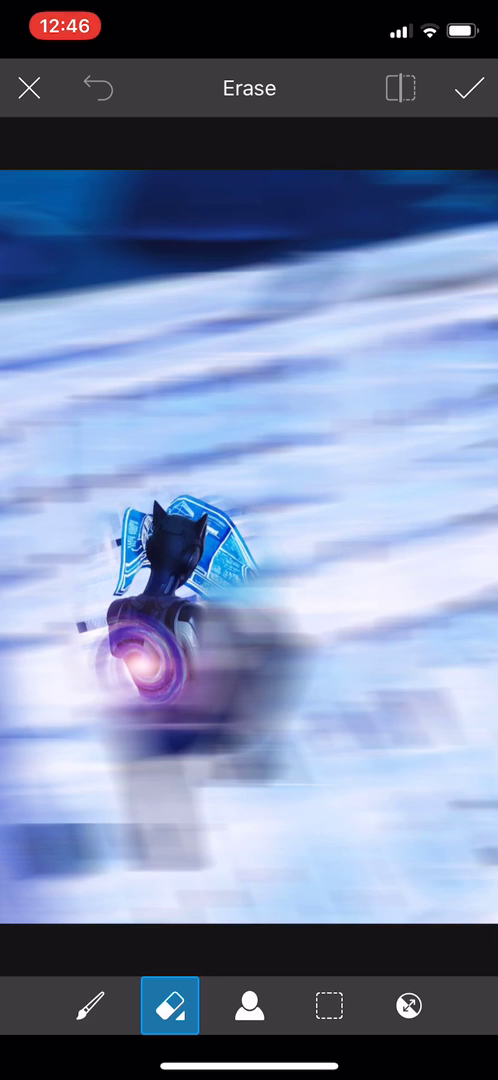
Step: Erase the blur from the character's torso and legs, then zoom in on the figure
mouse_move(100, 600)
mouse_down()
mouse_move(140, 700)
mouse_move(200, 550)
mouse_move(190, 650)
mouse_move(240, 510)
mouse_up()
drag(170, 720, 110, 730)
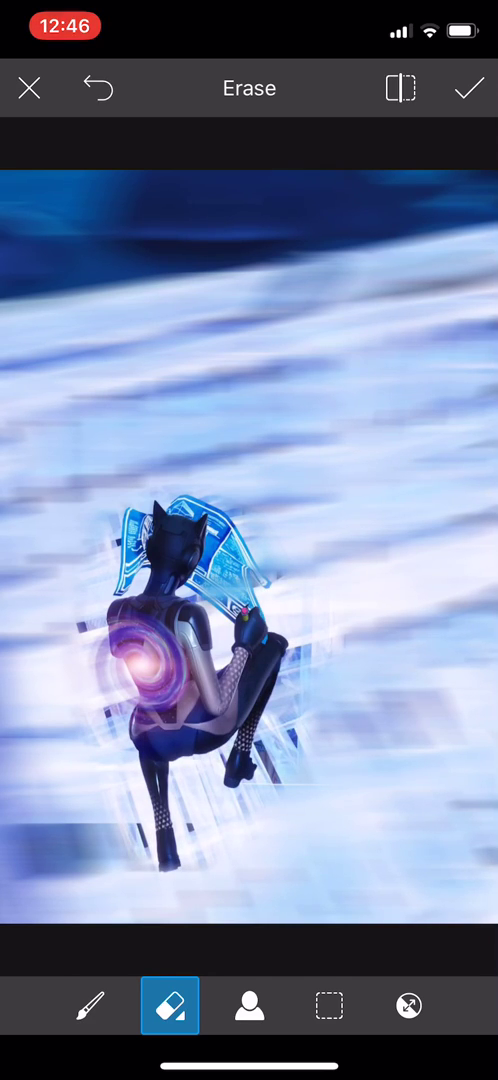
scroll(200, 650, up, 5)
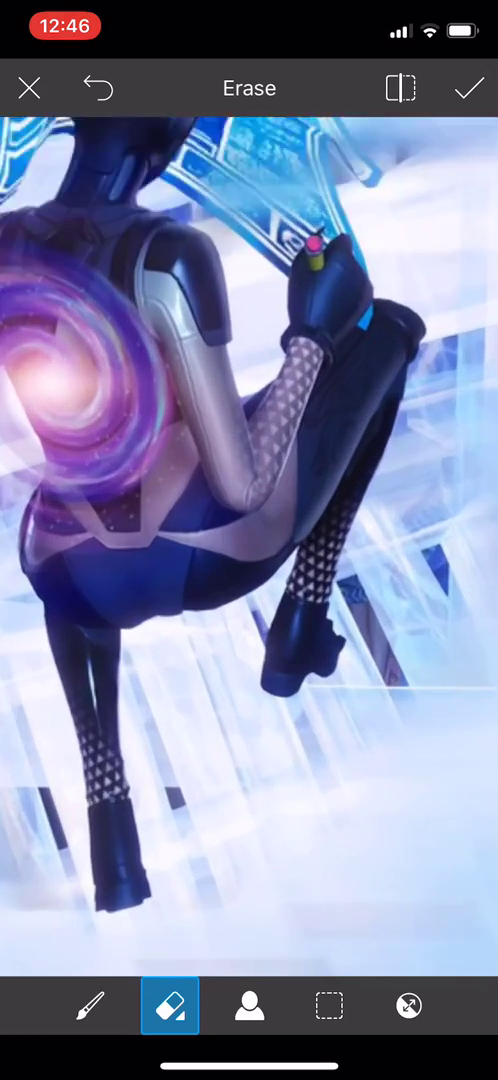
drag(250, 500, 250, 620)
click(90, 1005)
Step: Paint blur back beside the left thigh, hip, torso, shoulder and upper wing
drag(250, 450, 280, 500)
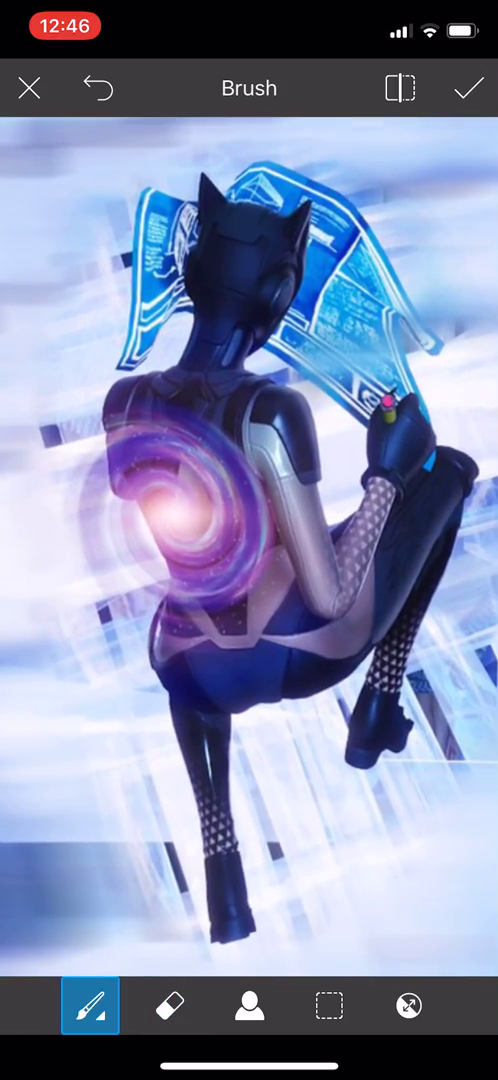
mouse_move(130, 620)
mouse_down()
mouse_move(120, 760)
mouse_move(130, 620)
mouse_up()
mouse_move(160, 740)
mouse_down()
mouse_move(110, 600)
mouse_move(55, 500)
mouse_up()
drag(45, 420, 80, 200)
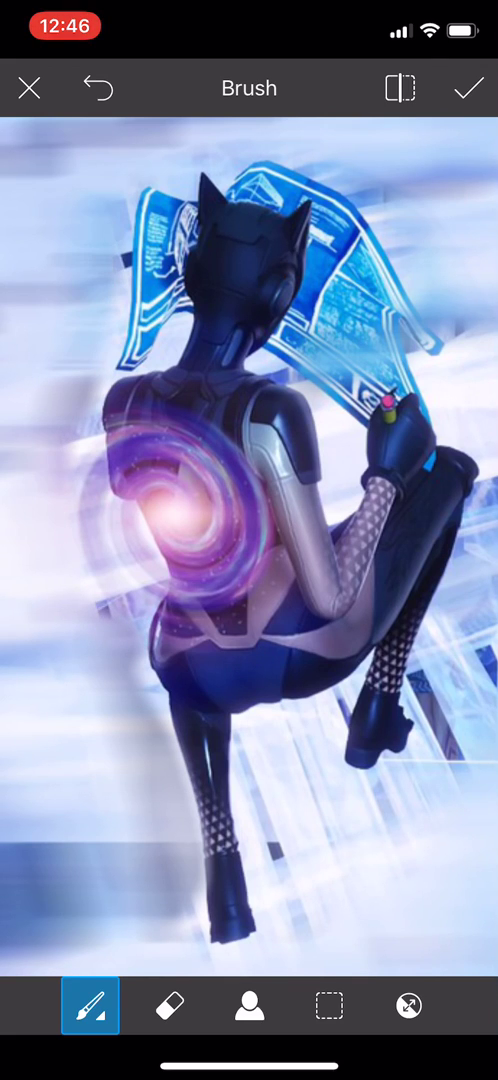
drag(330, 180, 340, 195)
drag(390, 280, 380, 330)
scroll(250, 500, up, 3)
drag(140, 150, 60, 330)
Step: Paint blur back right of the knee, along the leg and between the legs
mouse_move(380, 500)
mouse_down()
mouse_move(340, 580)
mouse_move(290, 600)
mouse_up()
drag(320, 520, 400, 420)
drag(300, 620, 180, 740)
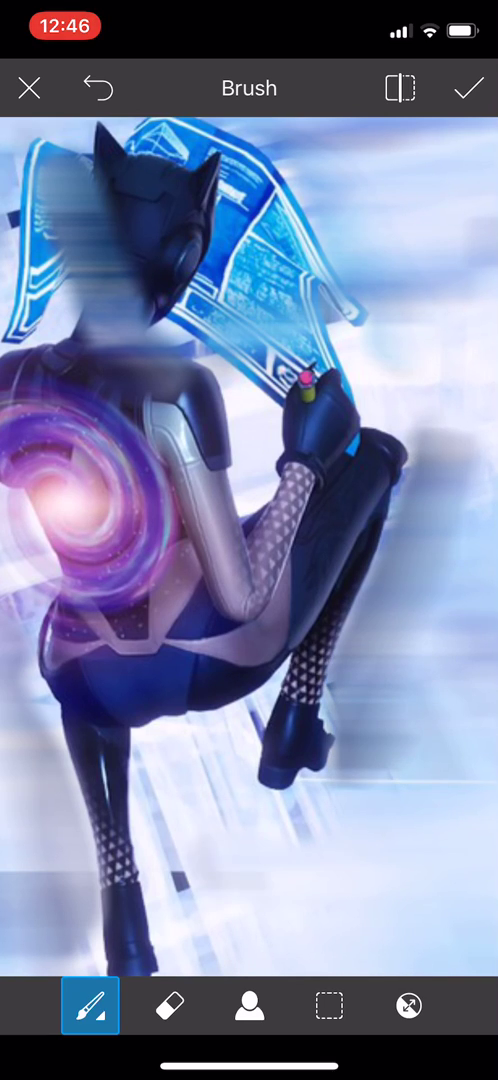
drag(140, 700, 150, 610)
drag(200, 590, 150, 610)
drag(150, 690, 150, 800)
Step: Touch up the blur near the left thigh and between the legs
drag(250, 675, 245, 710)
drag(145, 810, 195, 815)
drag(150, 300, 250, 550)
click(170, 1005)
Step: Sharpen the wing's left edge and pan out to view the full image
mouse_move(200, 340)
mouse_down()
mouse_move(230, 480)
mouse_move(180, 390)
mouse_move(160, 320)
mouse_up()
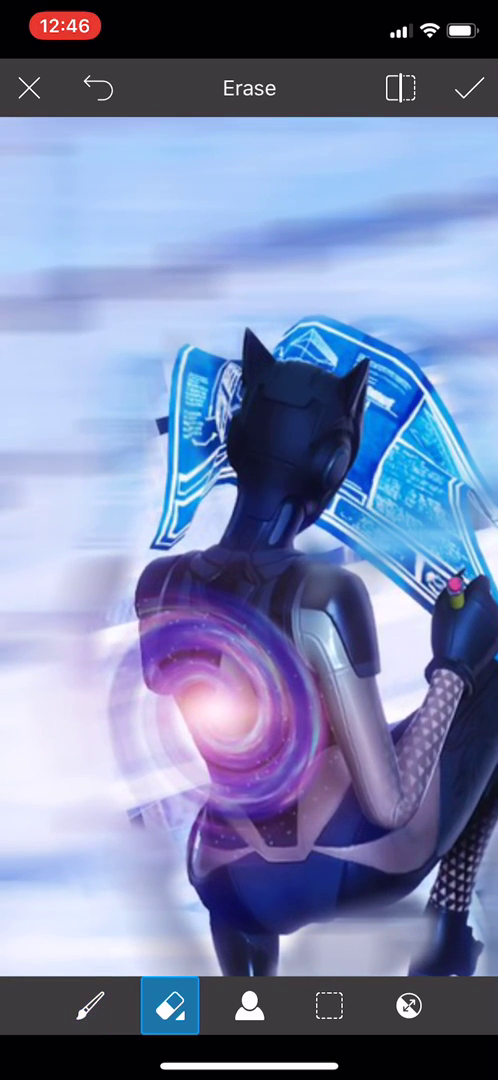
scroll(249, 550, down, 10)
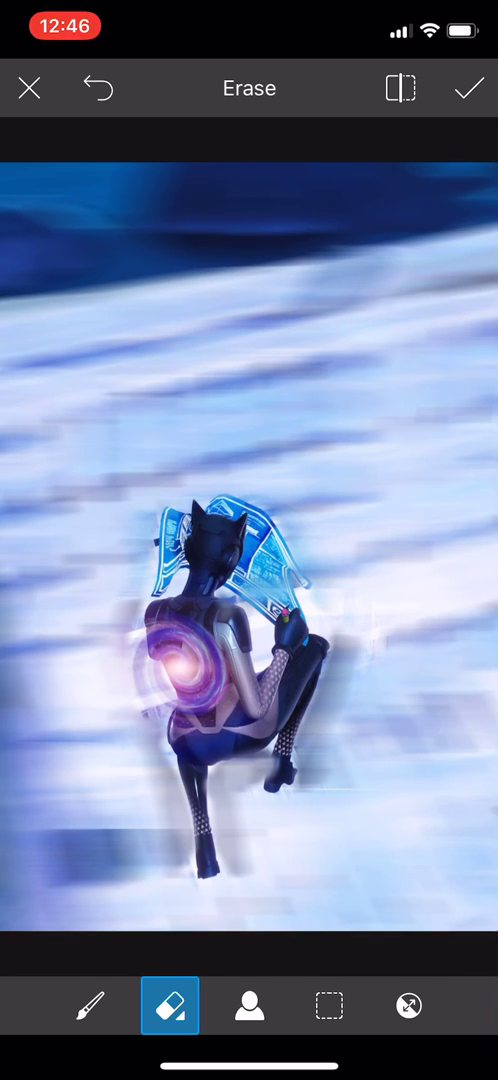
drag(450, 10, 450, 500)
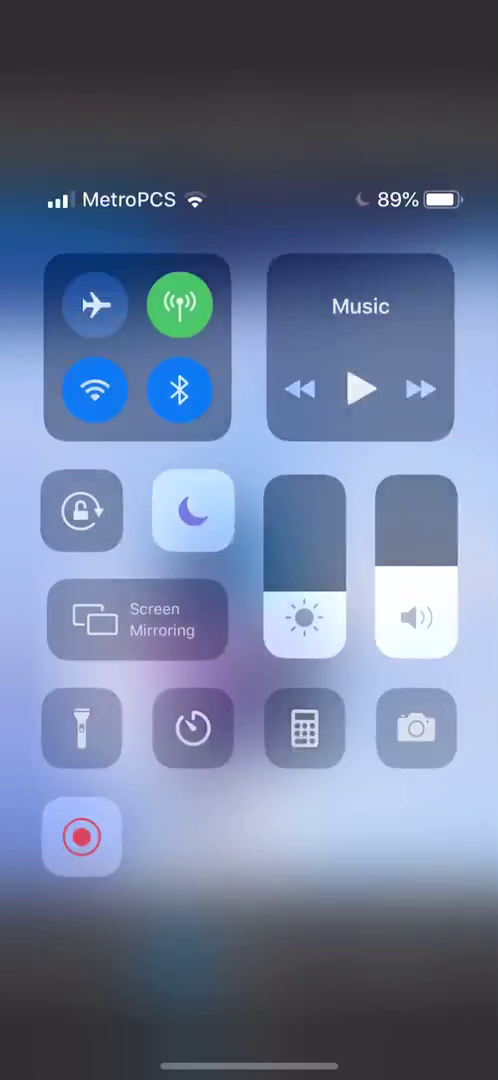